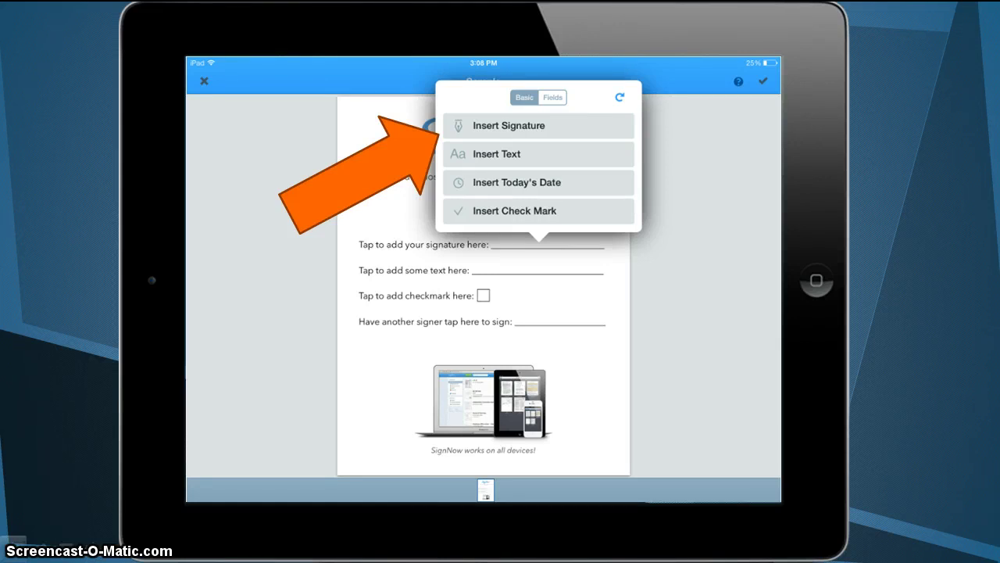
Tap the signature line on the Sample document to begin placing a handwritten signature.
{"action": "left_click", "coordinate": [509, 125]}
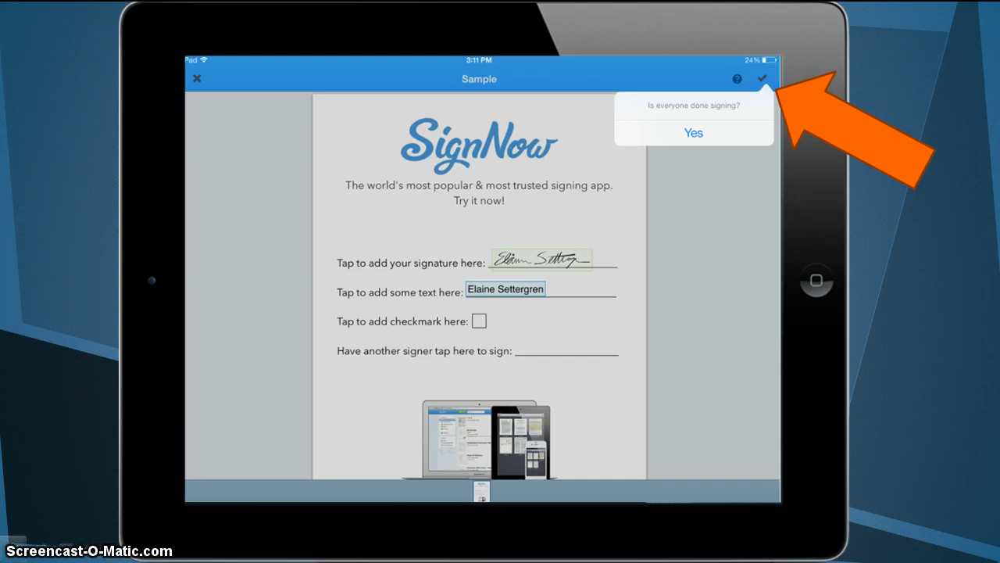
Confirm that everyone is done signing the Sample document.
{"action": "left_click", "coordinate": [694, 133]}
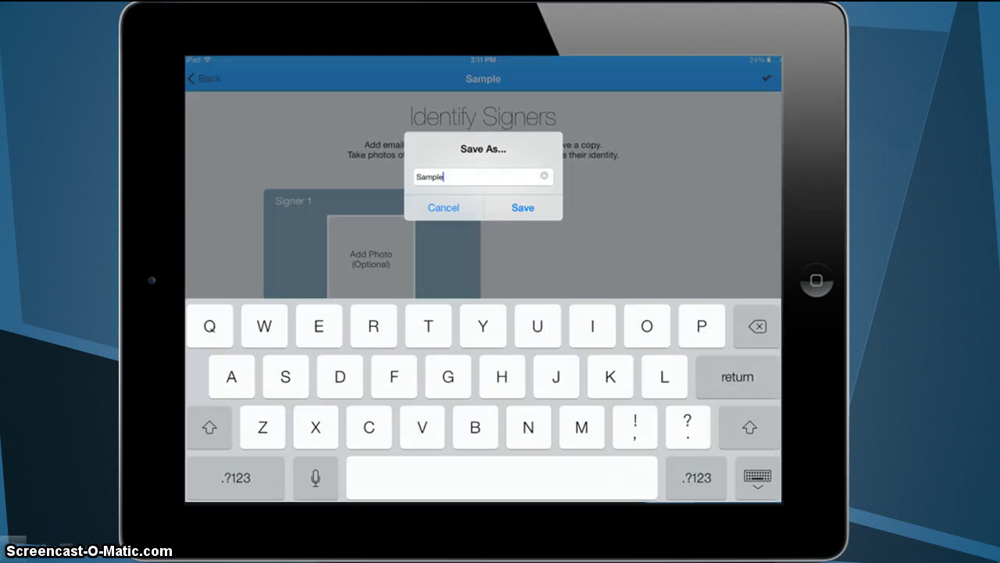